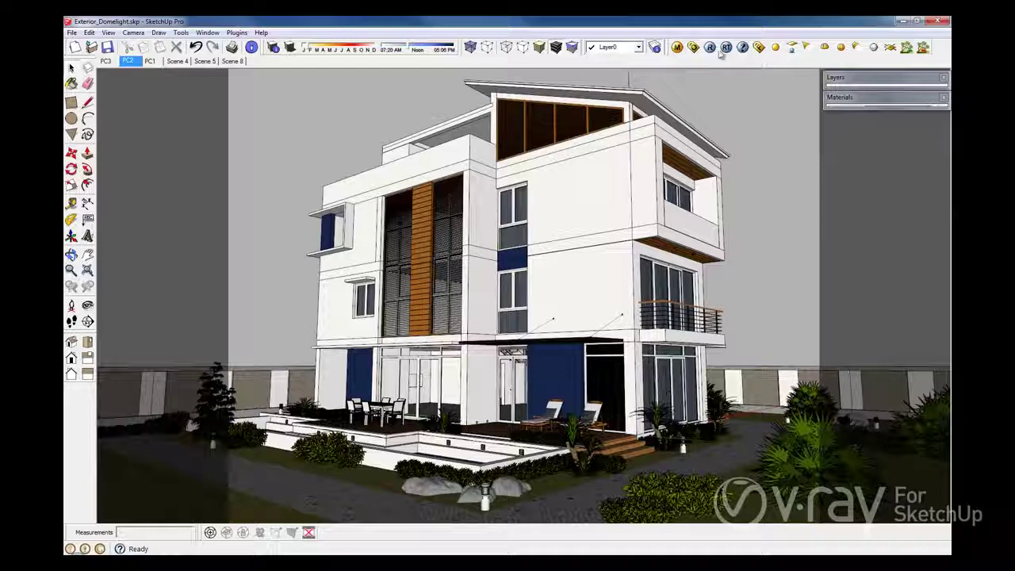
Step: Review the bitmap texture assigned to the environment's GI skylight, and render the scene
left_click(693, 48)
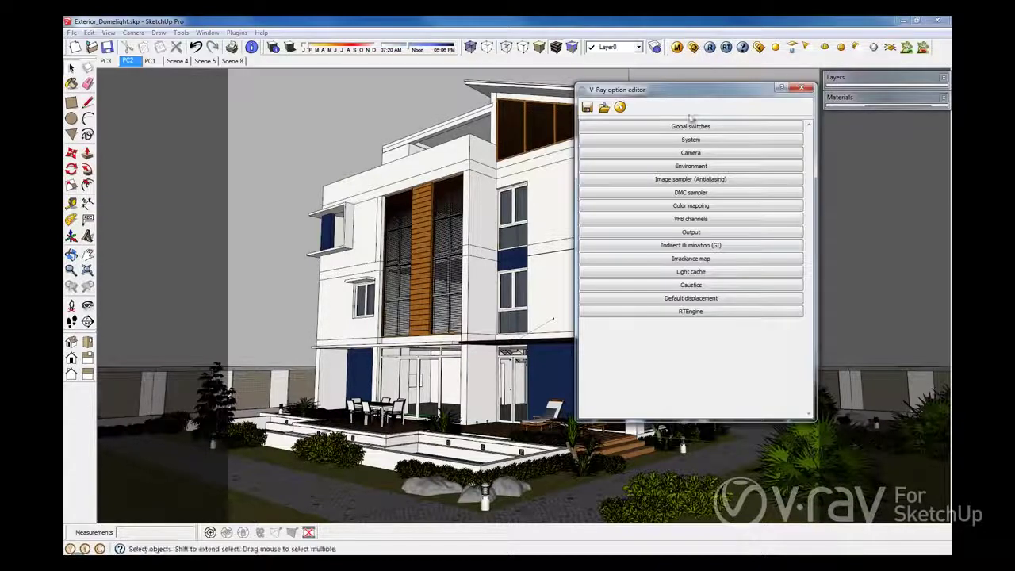
left_click(691, 166)
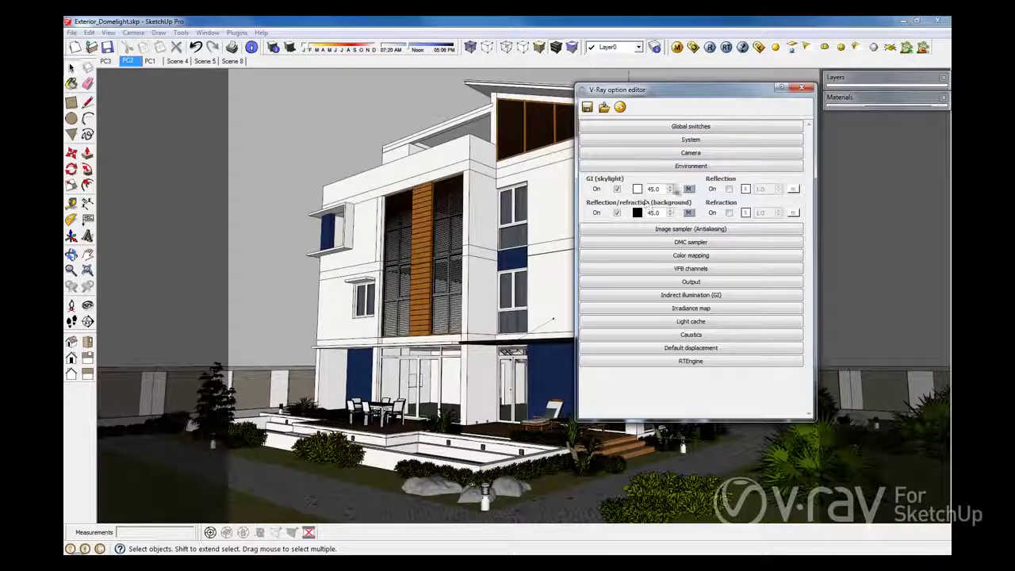
left_click(688, 189)
left_click(349, 171)
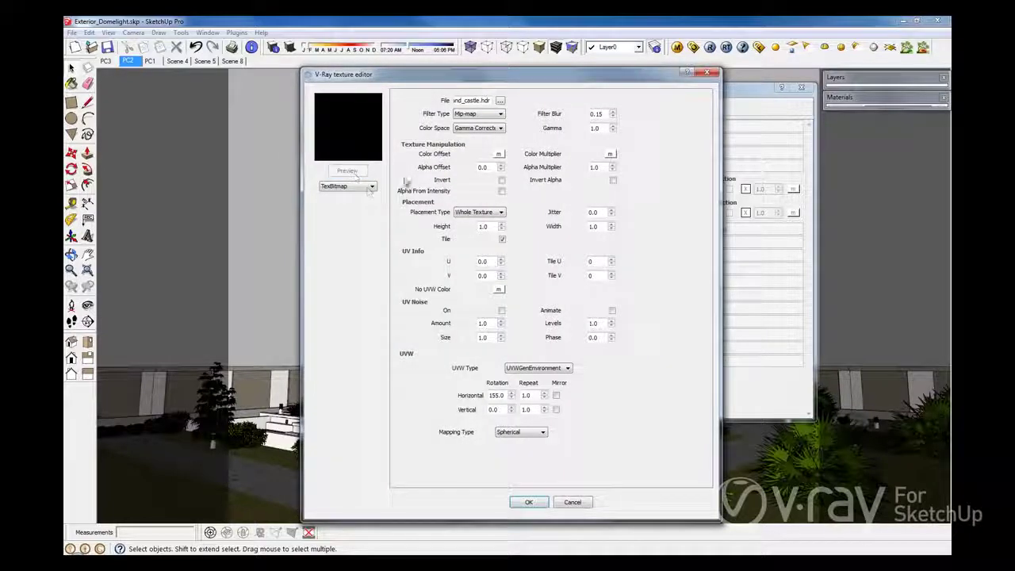
left_click(528, 502)
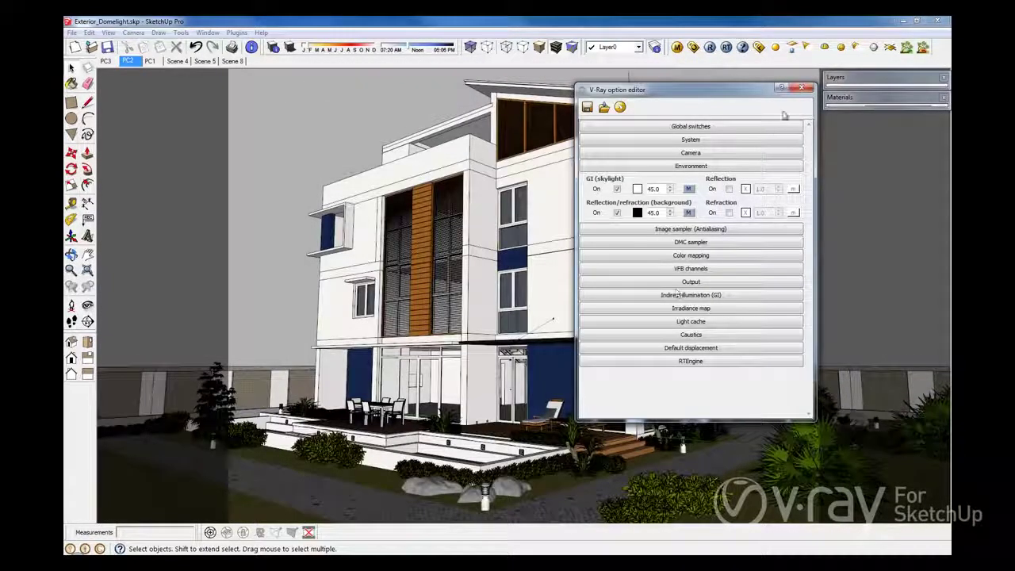
left_click(801, 87)
left_click(711, 47)
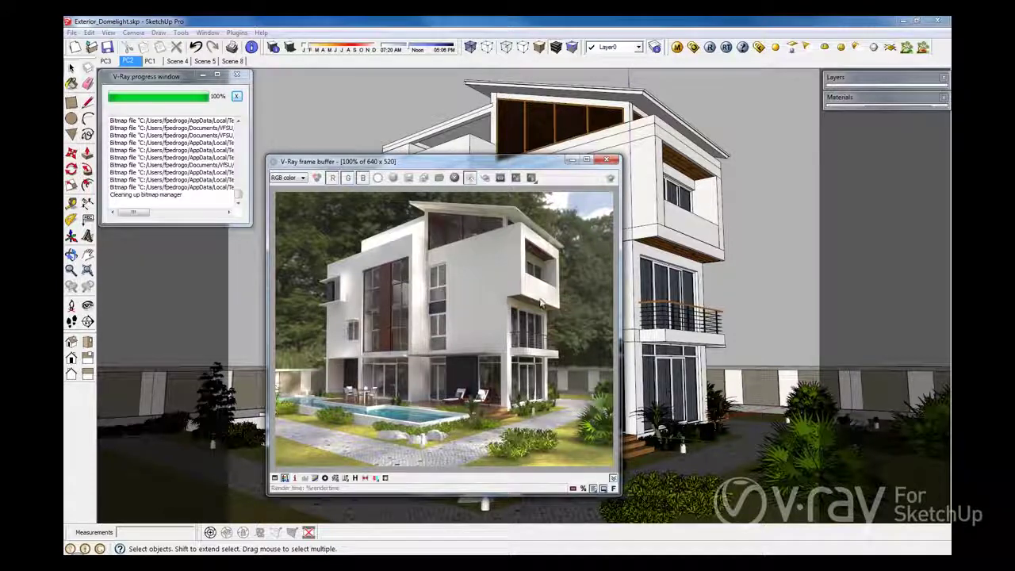
Step: Place a V-Ray dome light in the scene and open its light settings
left_click(823, 50)
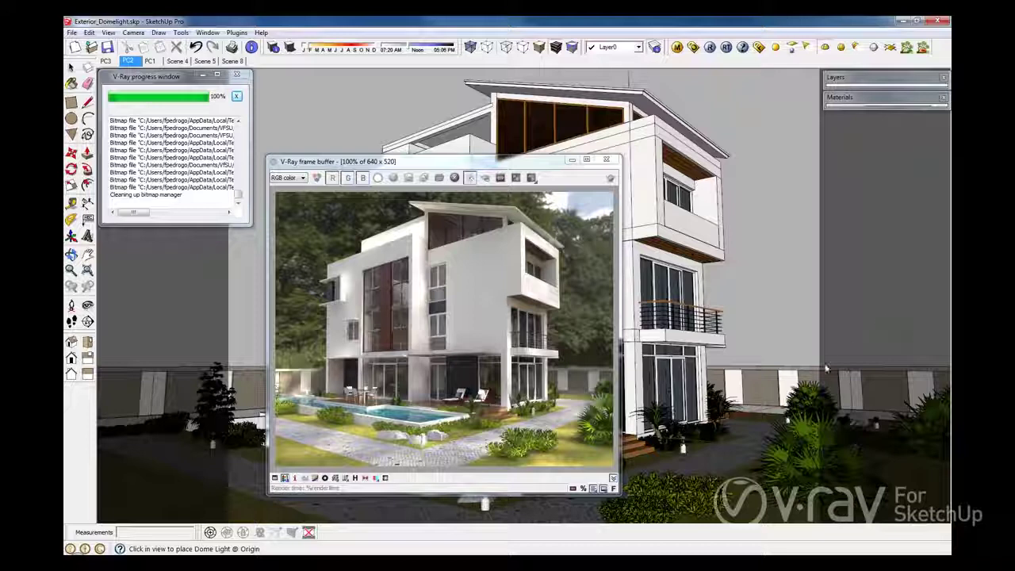
left_click(745, 452)
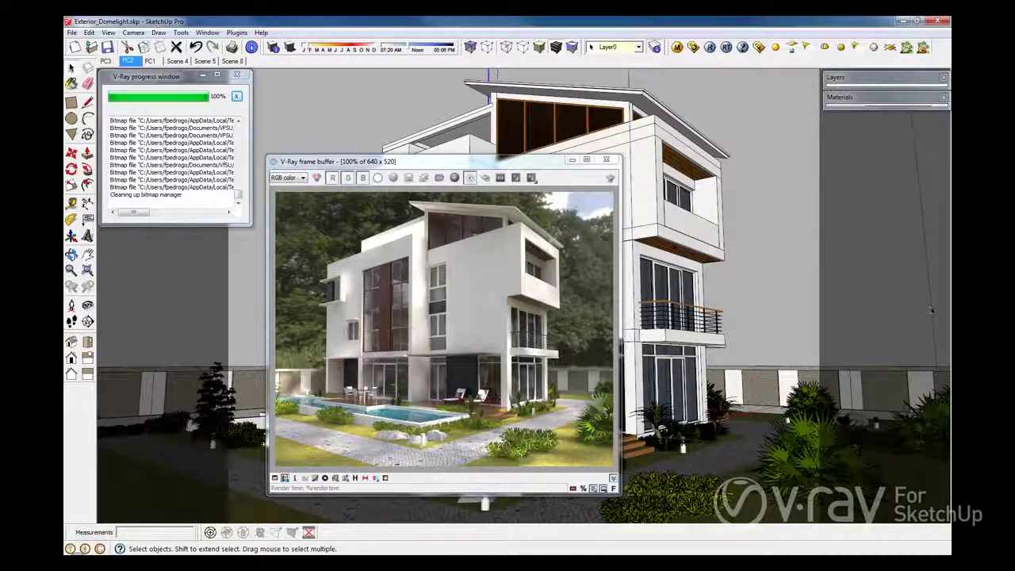
right_click(853, 310)
mouse_move(891, 477)
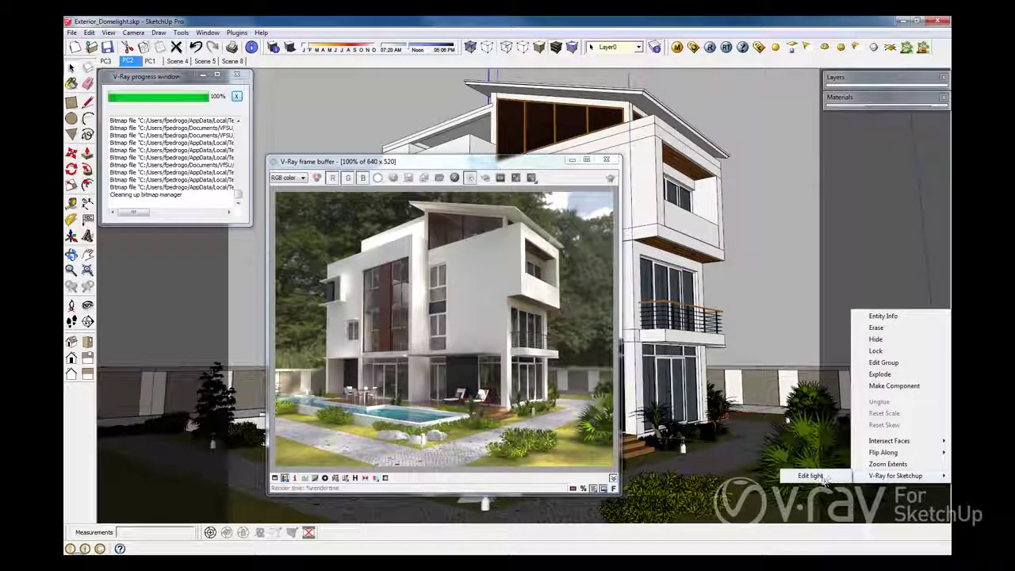
left_click(810, 475)
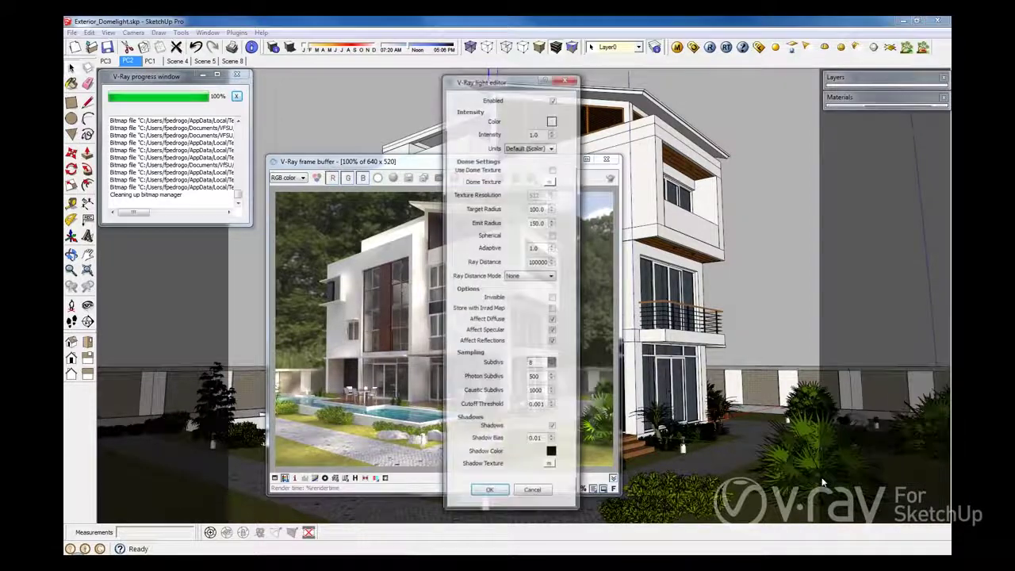
Step: Assign a TexBitmap to the dome light's texture using the file 03_brasschaat_park_pond_castle.hdr
left_click(550, 181)
left_click(347, 186)
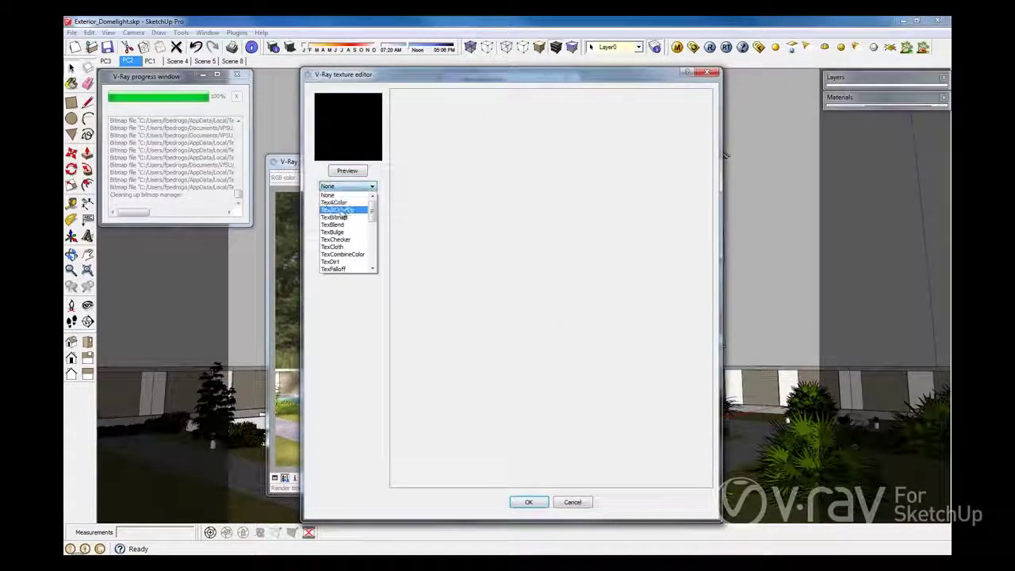
left_click(334, 217)
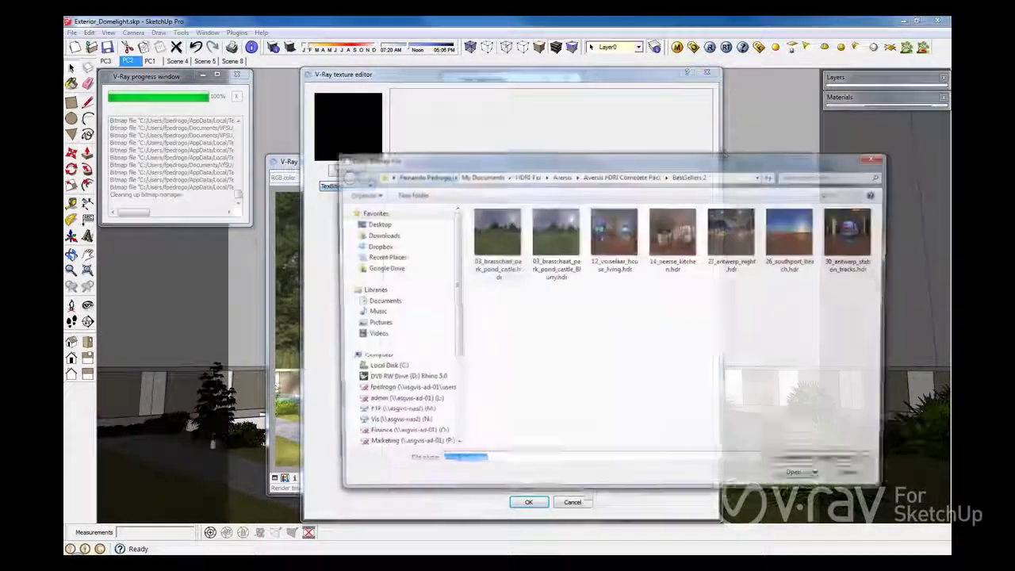
double_click(500, 236)
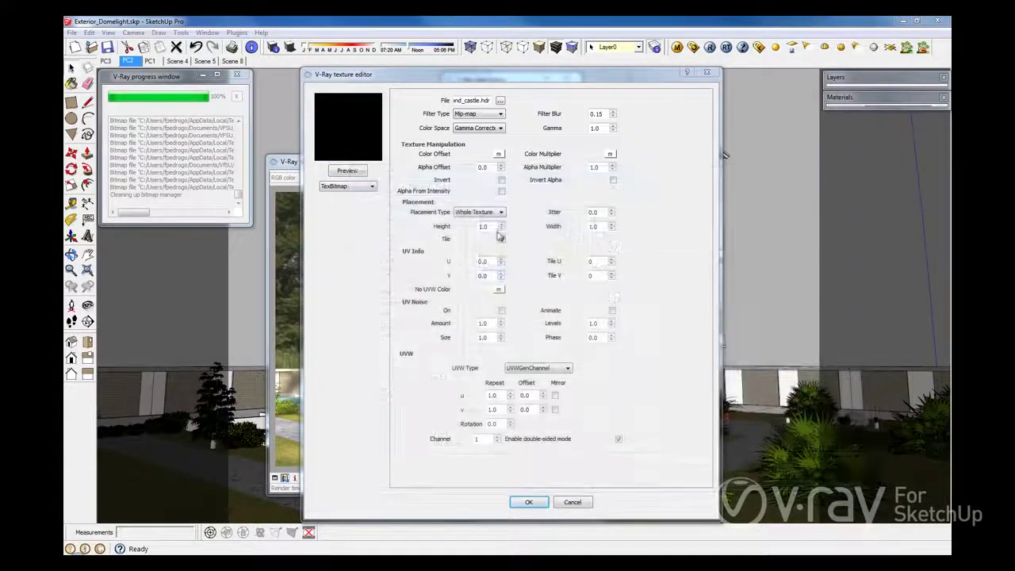
Step: Set the dome texture's UVW type to UVWGenEnvironment with spherical mapping and adjust its horizontal rotation
left_click(555, 368)
left_click(533, 392)
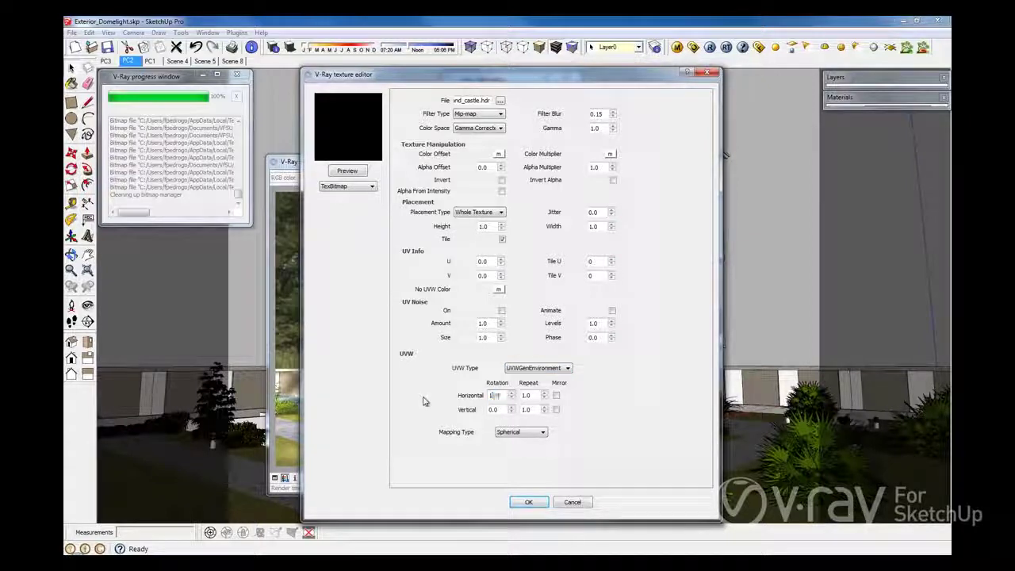
left_click(528, 502)
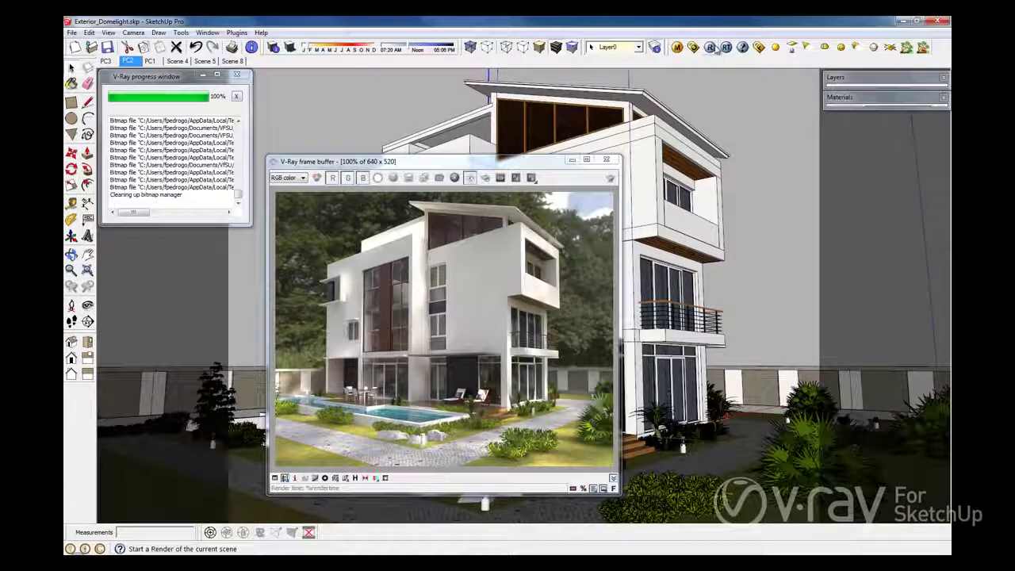
Step: Render the scene with the dome light and examine the facade and pool terrace shadows up close
left_click(710, 47)
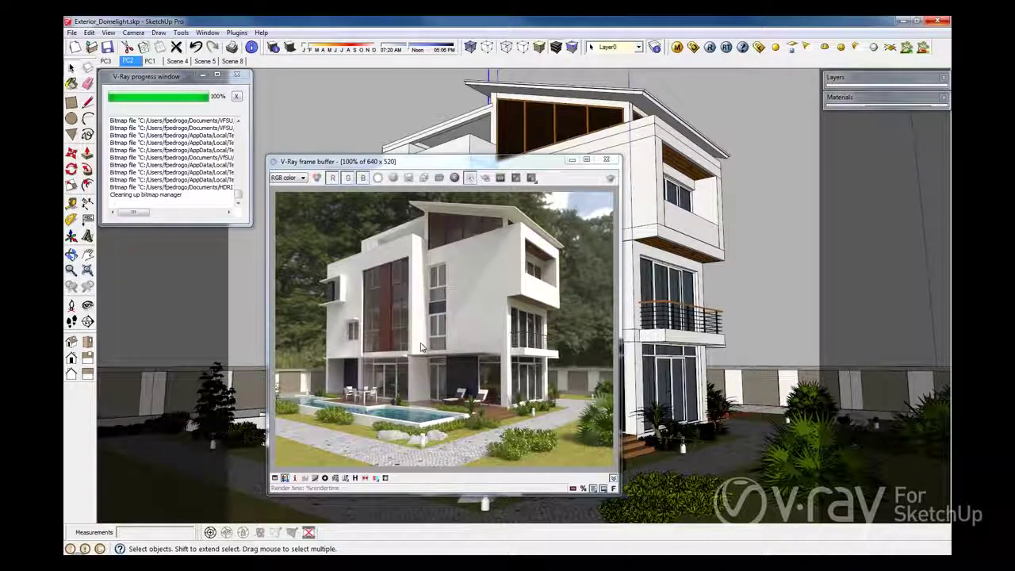
scroll(482, 280, "up", 1)
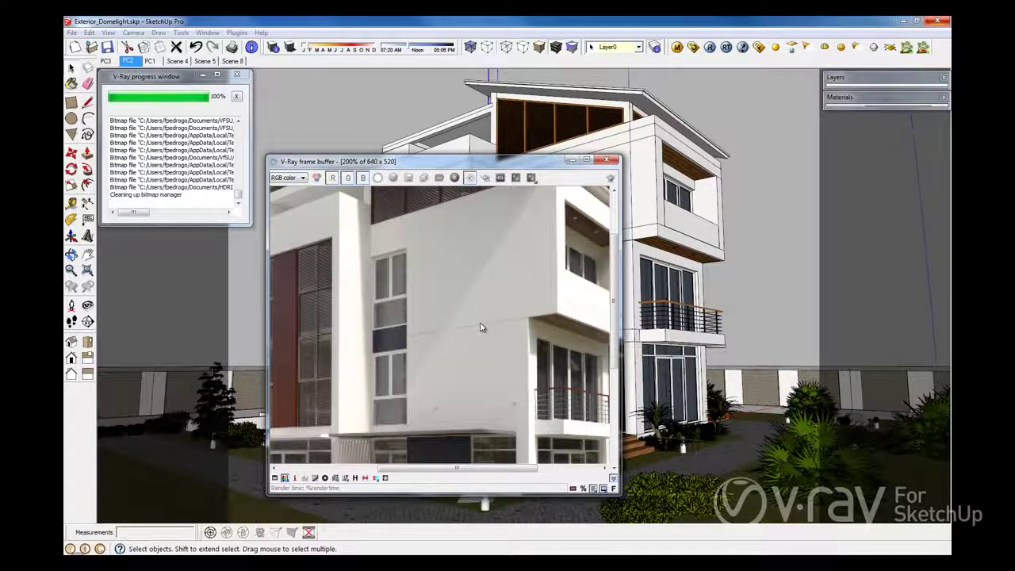
scroll(479, 329, "down", 1)
scroll(469, 410, "up", 1)
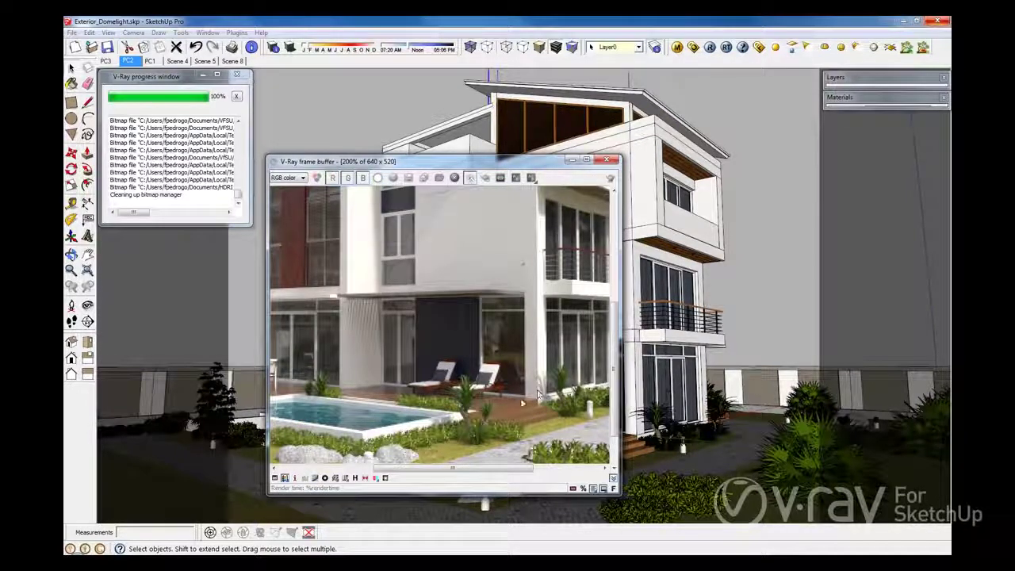
scroll(474, 376, "down", 1)
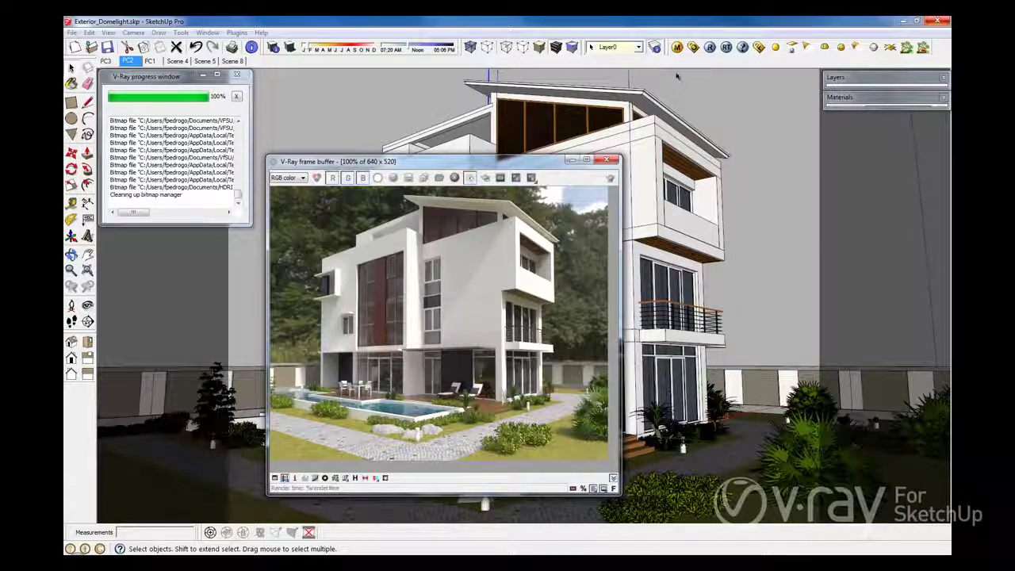
Step: Review the irradiance map and light cache parameters in the V-Ray render options
left_click(693, 47)
left_click(690, 260)
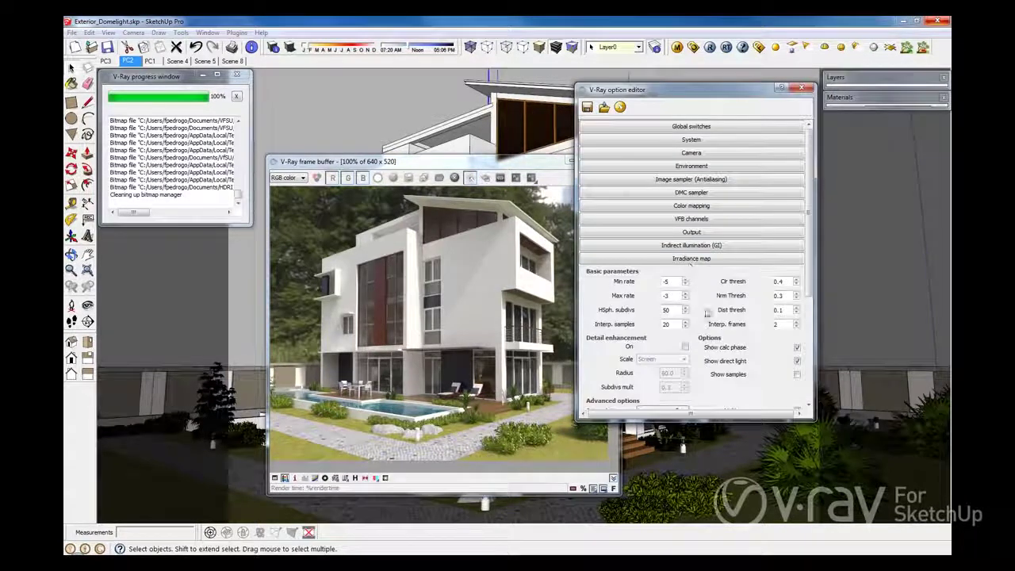
left_click(682, 259)
left_click(674, 272)
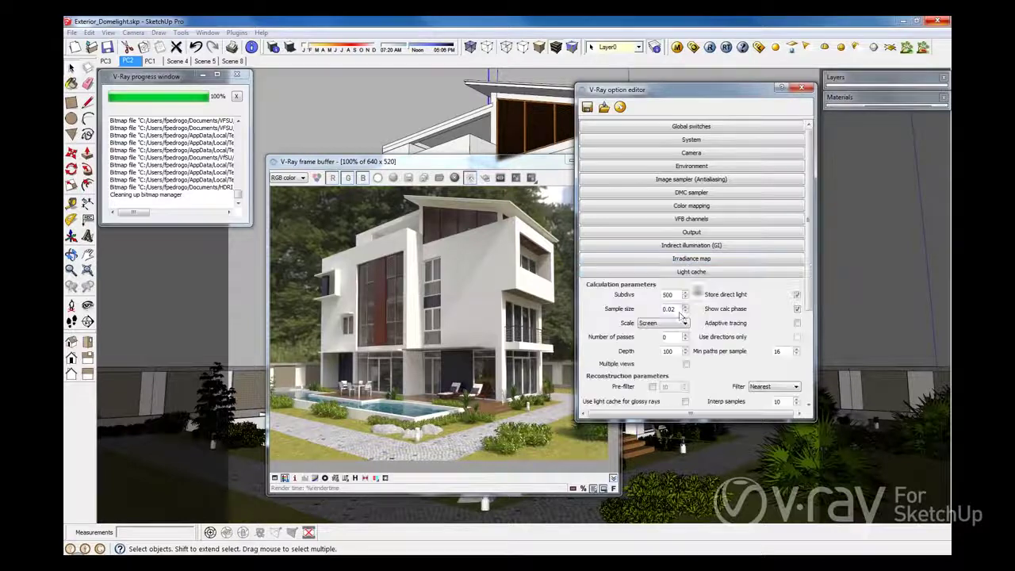
left_click(693, 272)
left_click(801, 89)
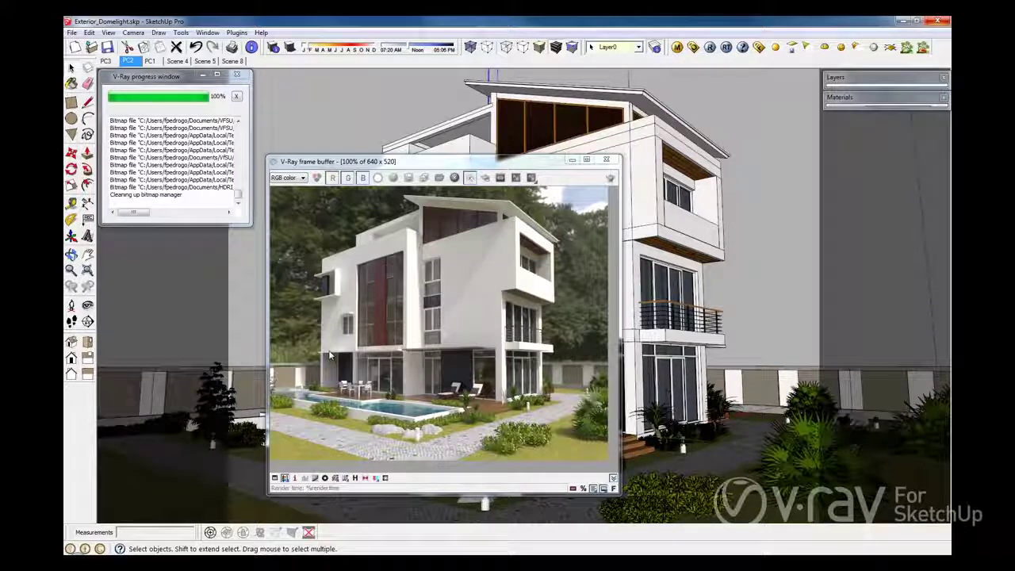
Step: Turn off indirect illumination in the V-Ray render options and render the scene again
left_click(692, 47)
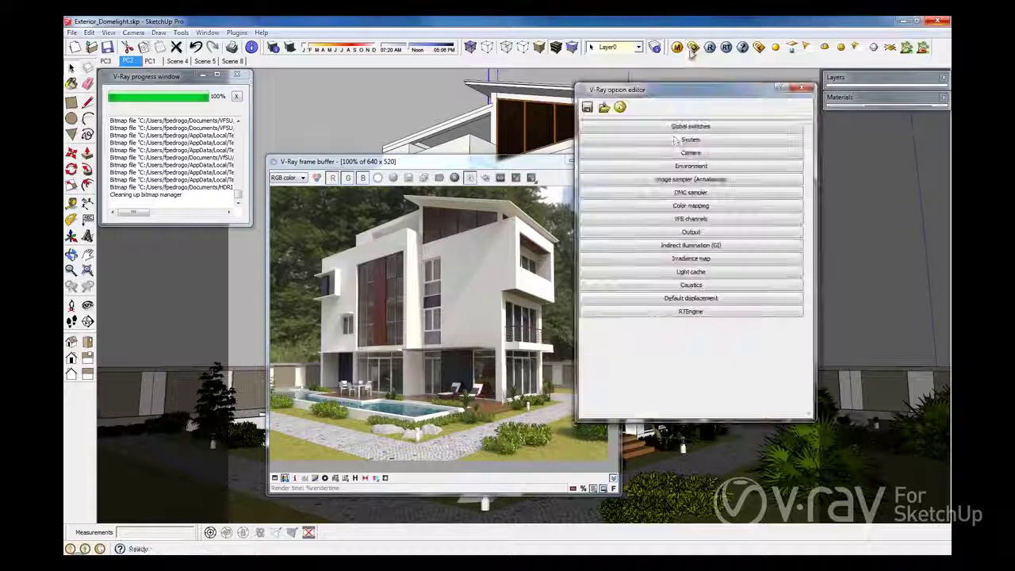
left_click(677, 246)
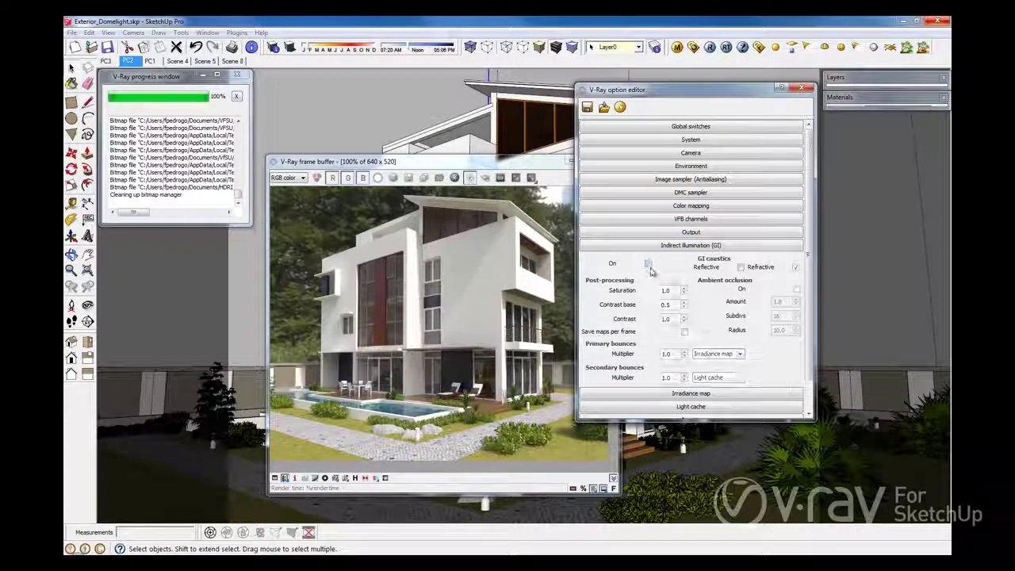
left_click(802, 88)
left_click(710, 48)
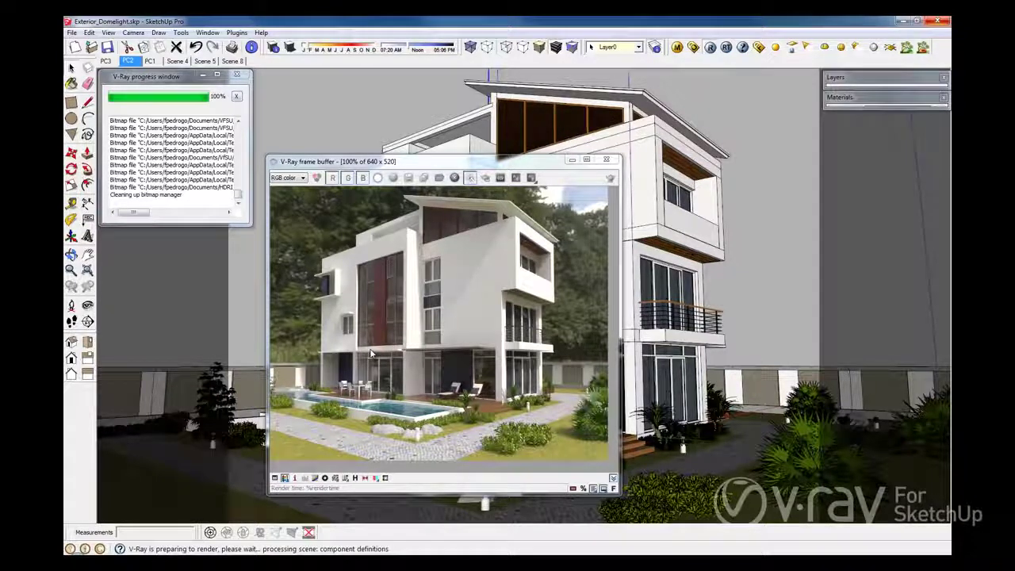